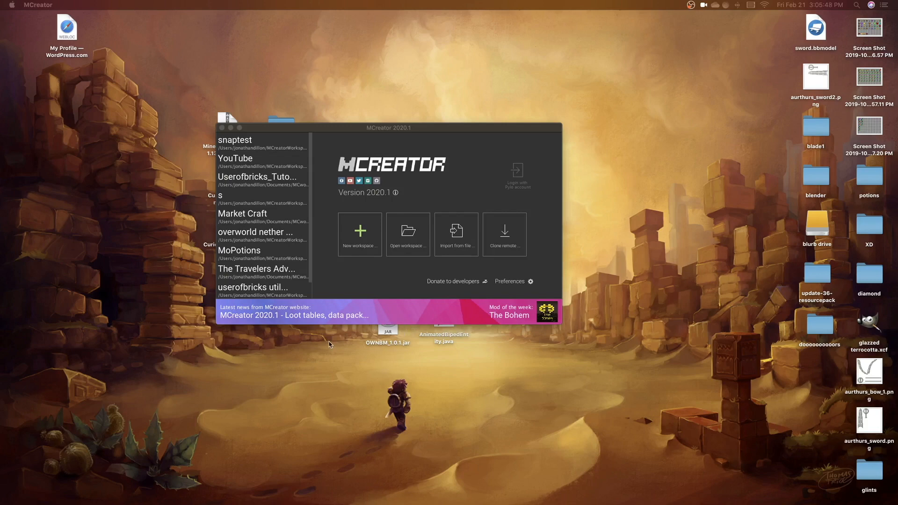
Create a new workspace for a mod with the display name "Lord Of The Rings Mod"
mouse_move(320, 130)
left_mouse_down()
mouse_move(324, 169)
mouse_move(330, 130)
left_mouse_up()
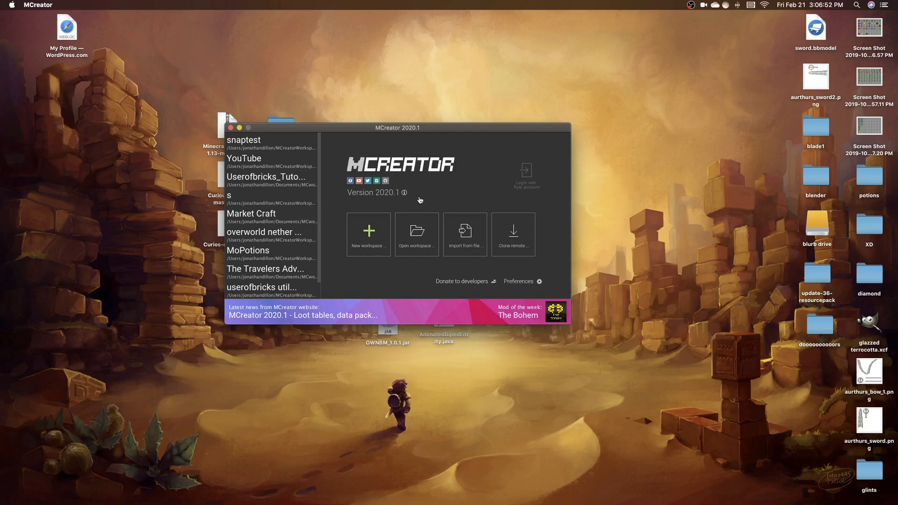
left_click(368, 234)
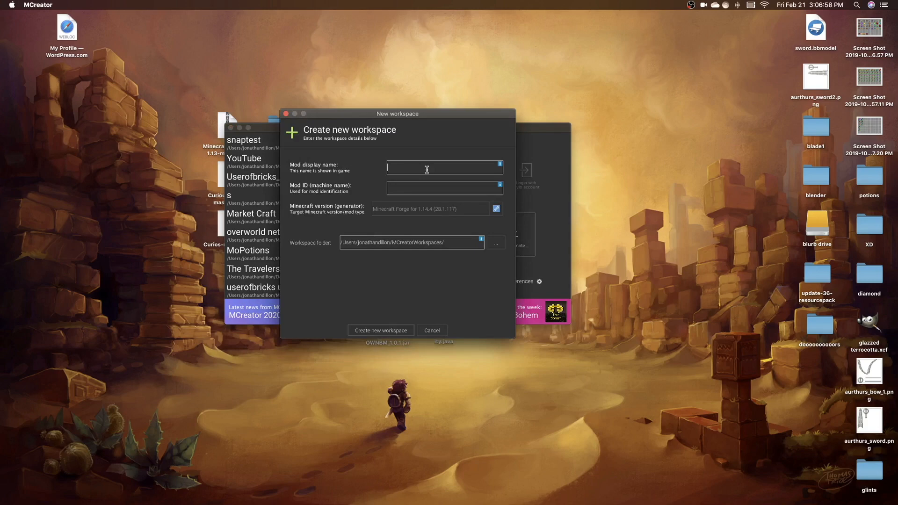
type("Lord Of The Rings")
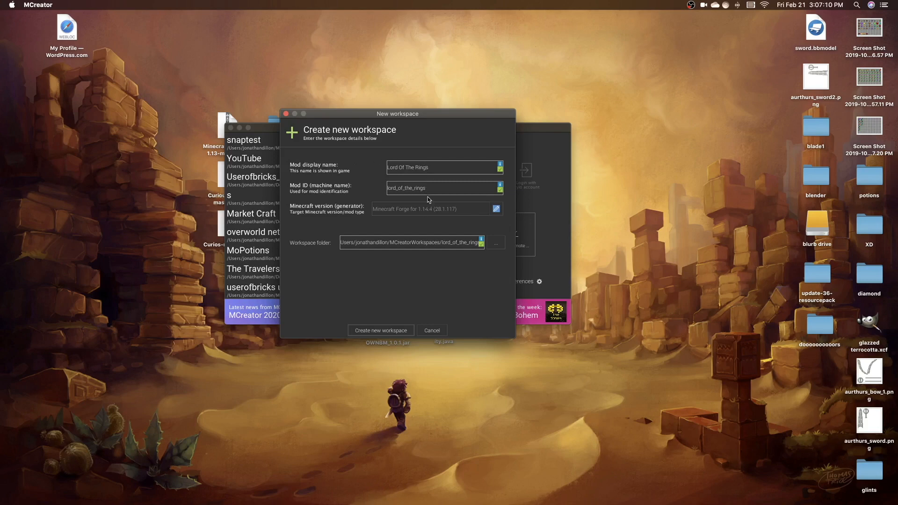
type("Mod")
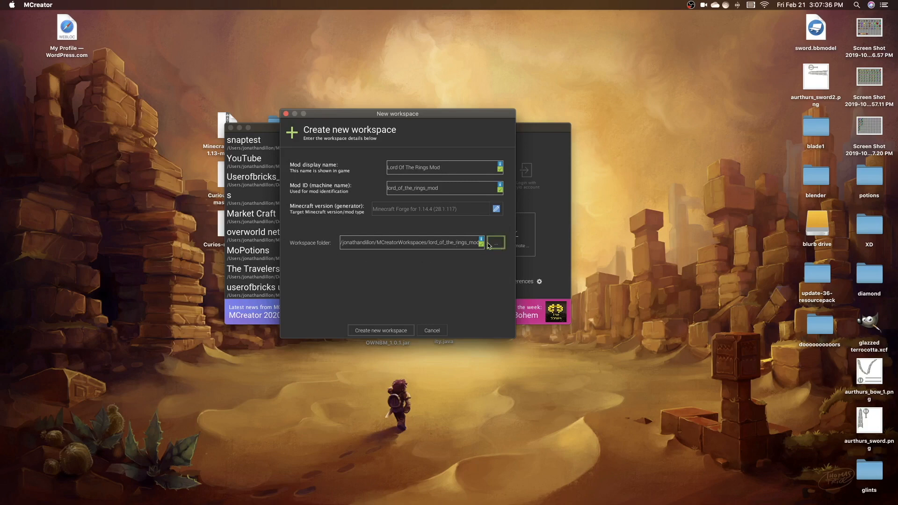
left_click(378, 330)
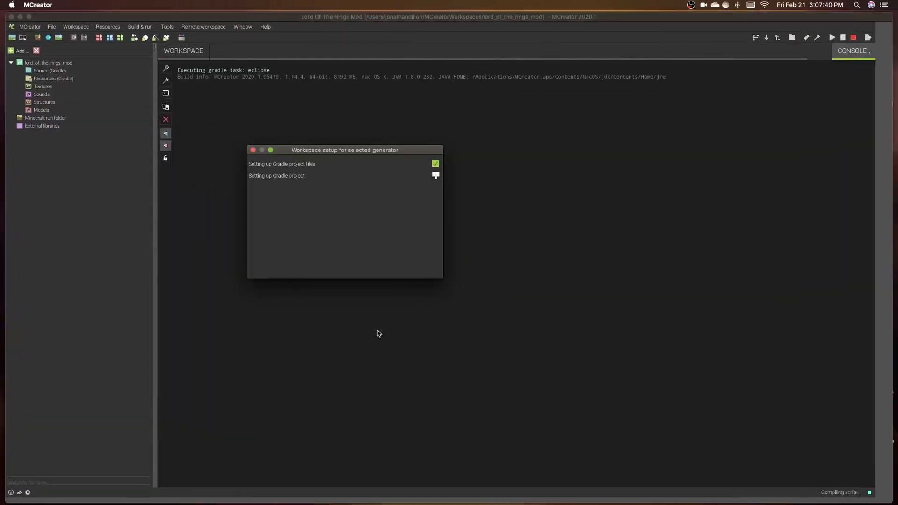
left_click_drag(303, 153, 441, 183)
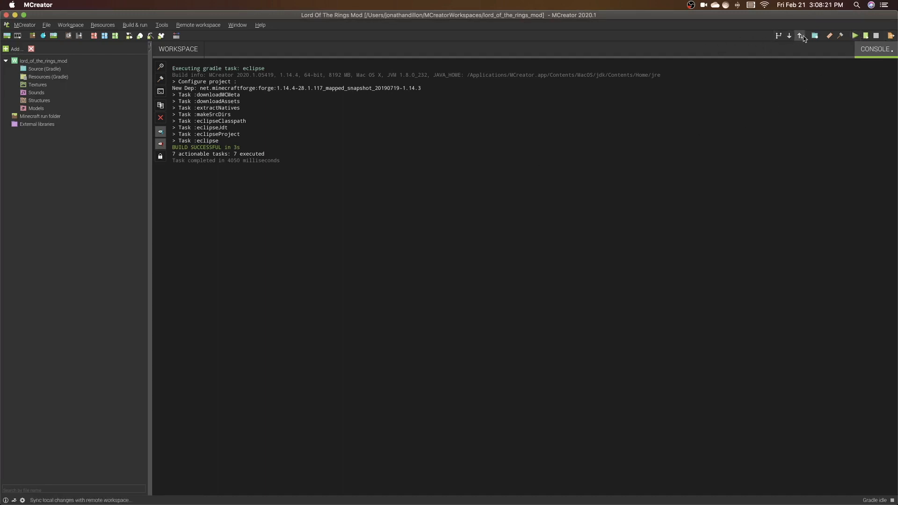
Open the remote workspace setup for the new mod workspace
left_click(182, 50)
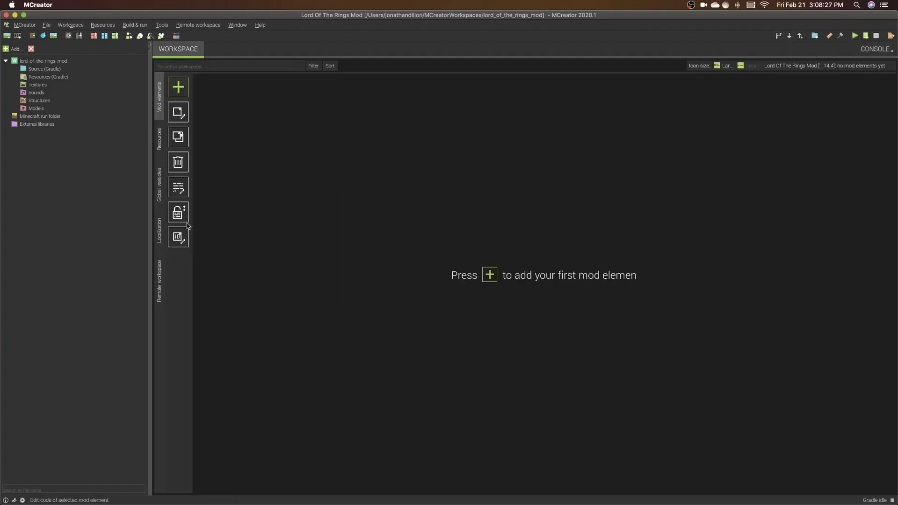
left_click(160, 291)
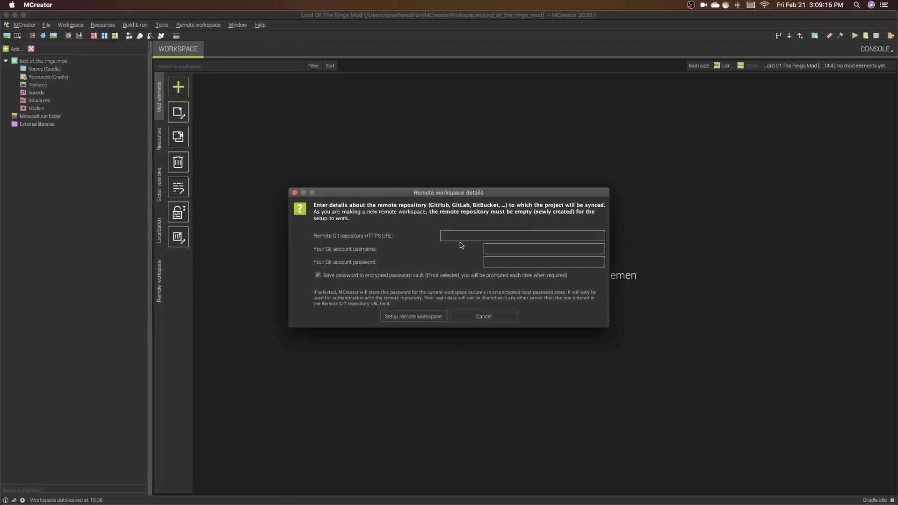
Switch to GitHub in Safari and create a public repository named LordOfTheRingsMod
key("ctrl+Left")
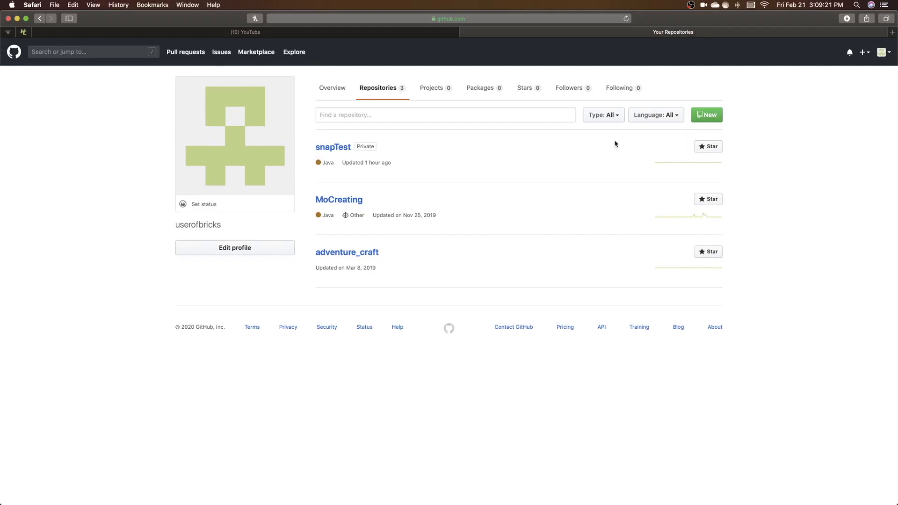
left_click(706, 116)
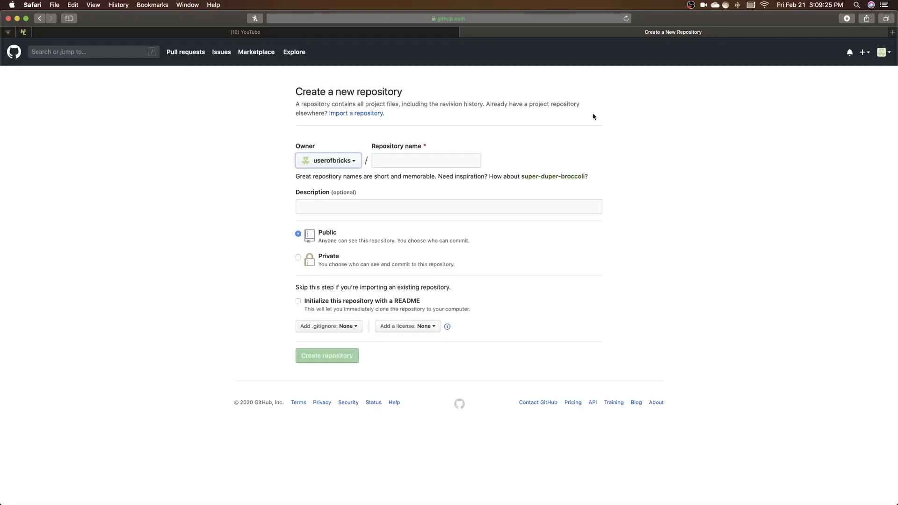
left_click(390, 160)
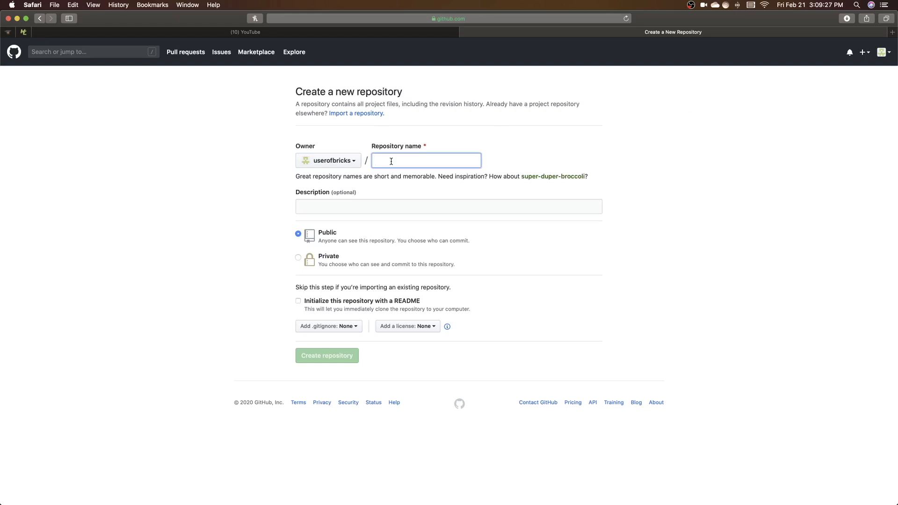
type("L")
key("BackSpace")
type("LordOfTheRingsMod")
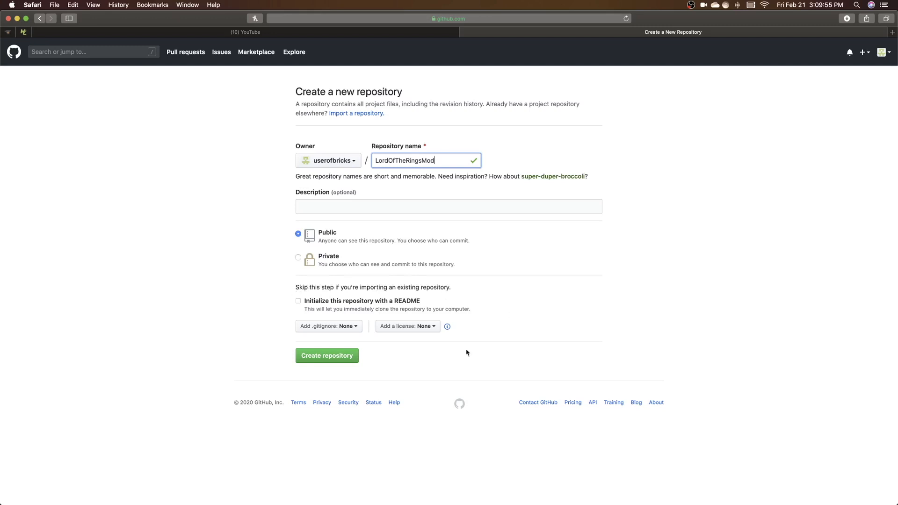
left_click(330, 359)
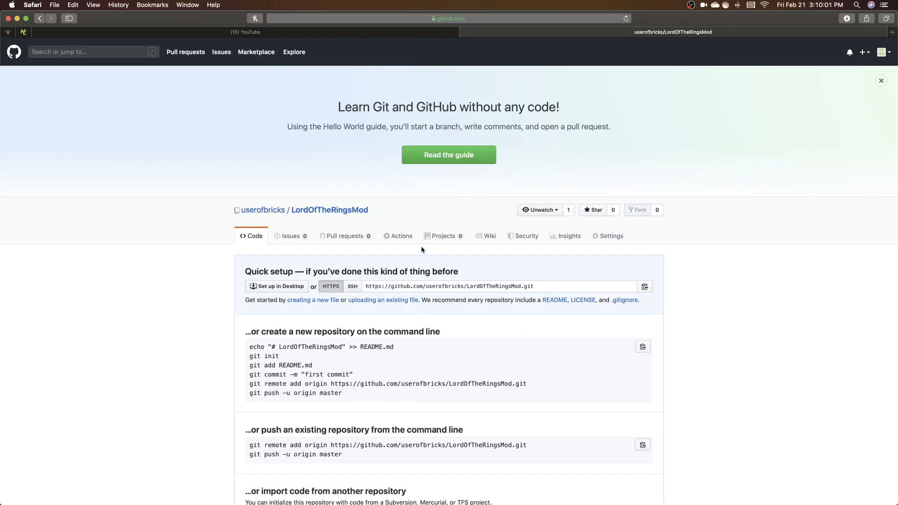
Copy the new repository's HTTPS address and enter it as the remote Git repository URL in MCreator
scroll(422, 249, "down", 1)
left_click(578, 259)
key("super+c")
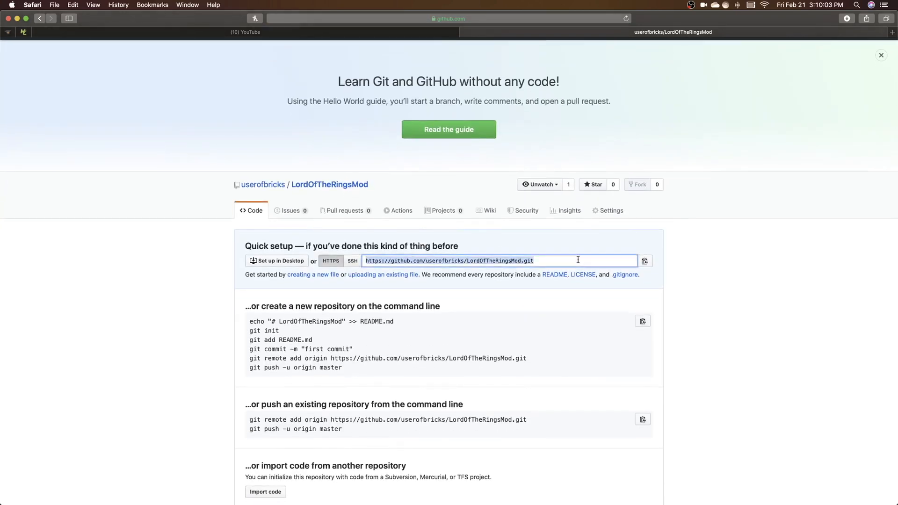
left_click(676, 270)
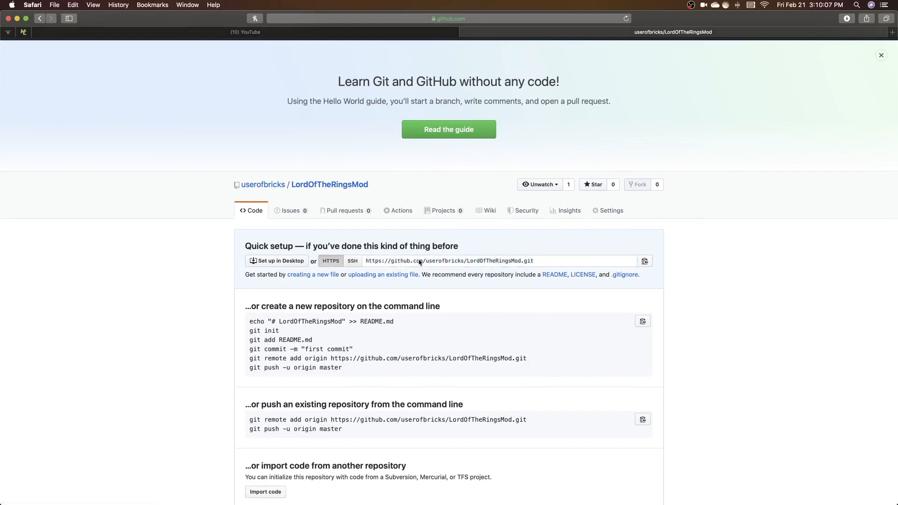
key("ctrl+Right")
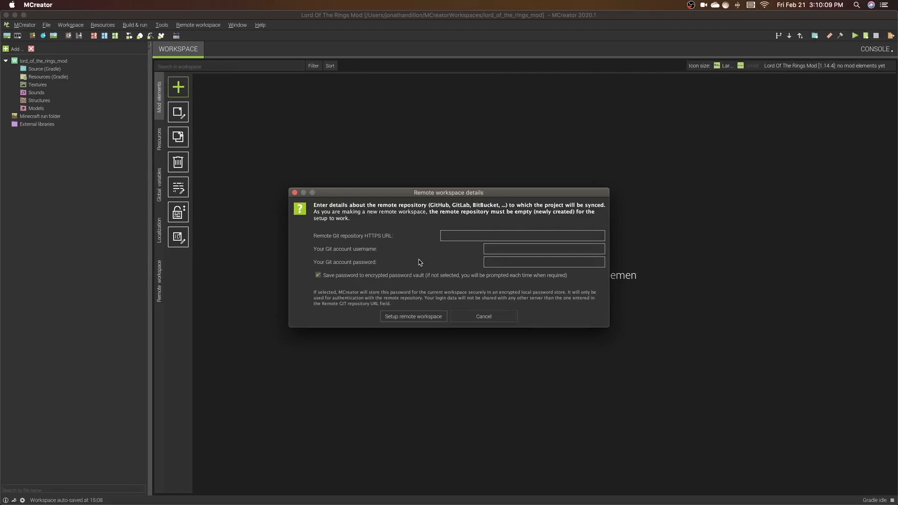
left_click(486, 235)
key("super+v")
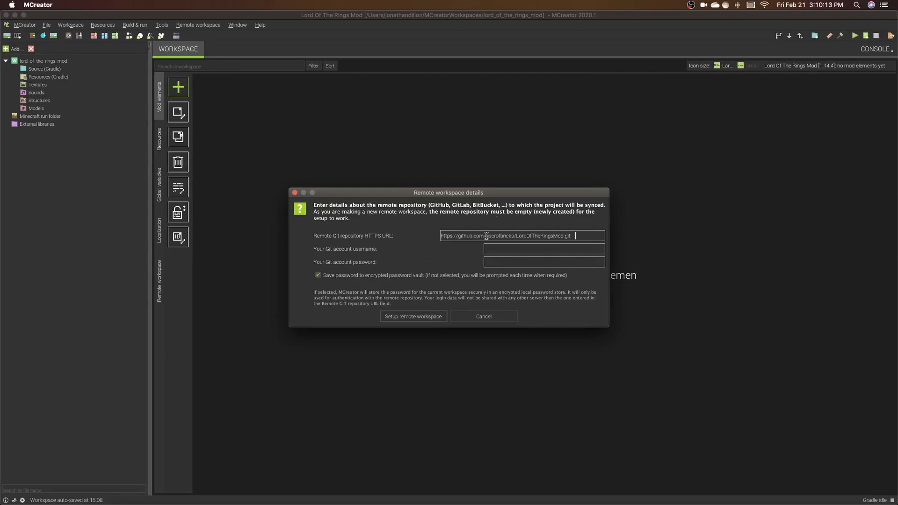
Enter the Git account username and password, and set up the remote workspace
left_click(508, 249)
type("userofbricks")
left_click(502, 260)
type("•••••••••")
left_click(414, 317)
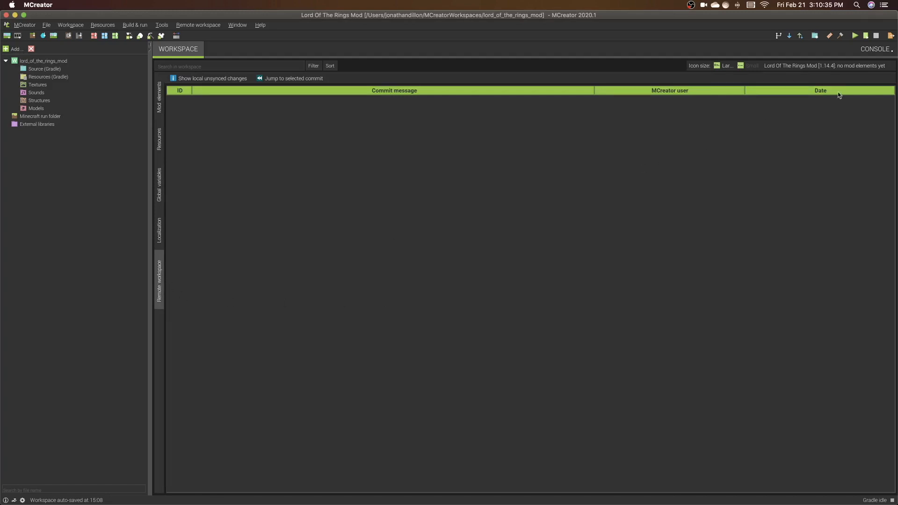
Commit the local workspace files with the message "first comitt" and sync them to the remote
left_click(800, 37)
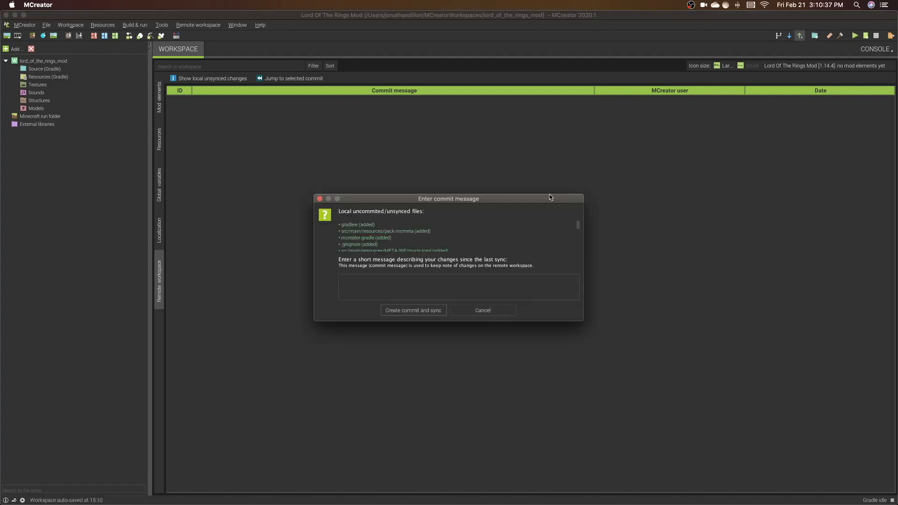
type("first comitt")
left_click(425, 310)
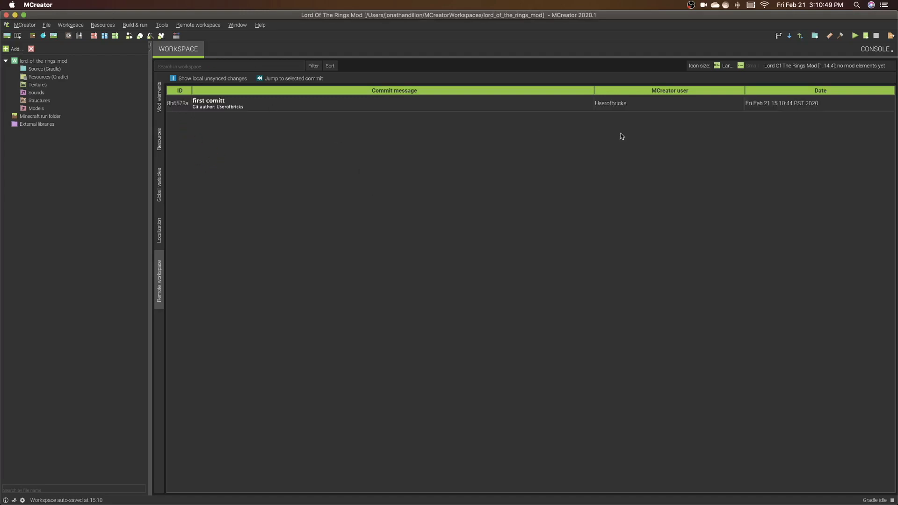
Reload the GitHub repository in Safari and inspect the committed files in src/main/java/net/mcreator/lord_of_the_rings_mod
key("ctrl+Left")
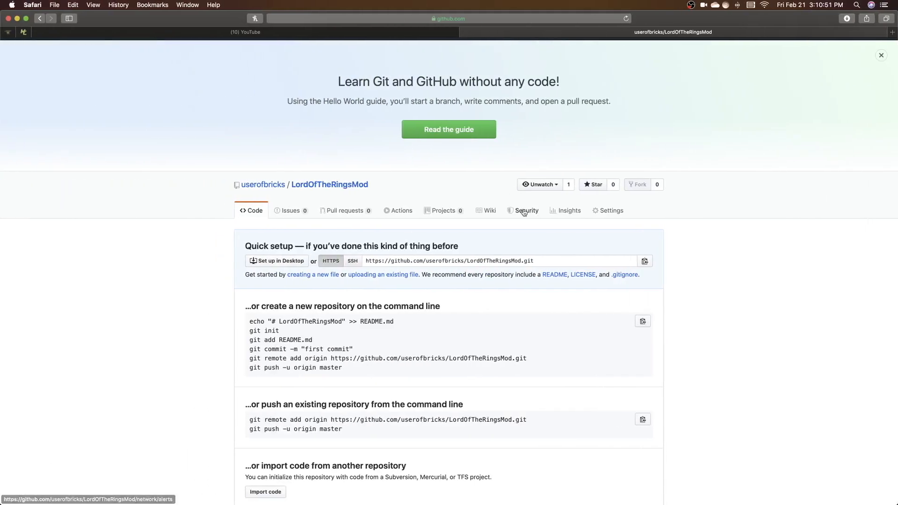
left_click(625, 19)
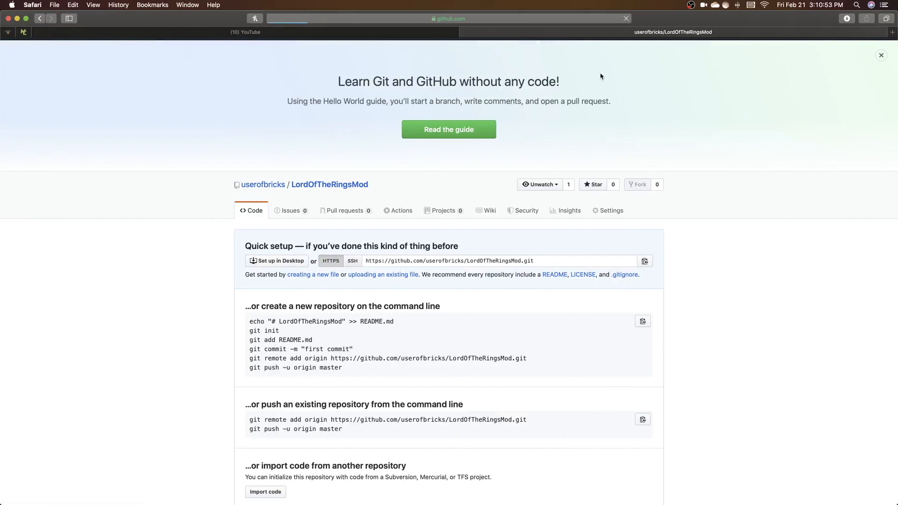
scroll(434, 327, "down", 3)
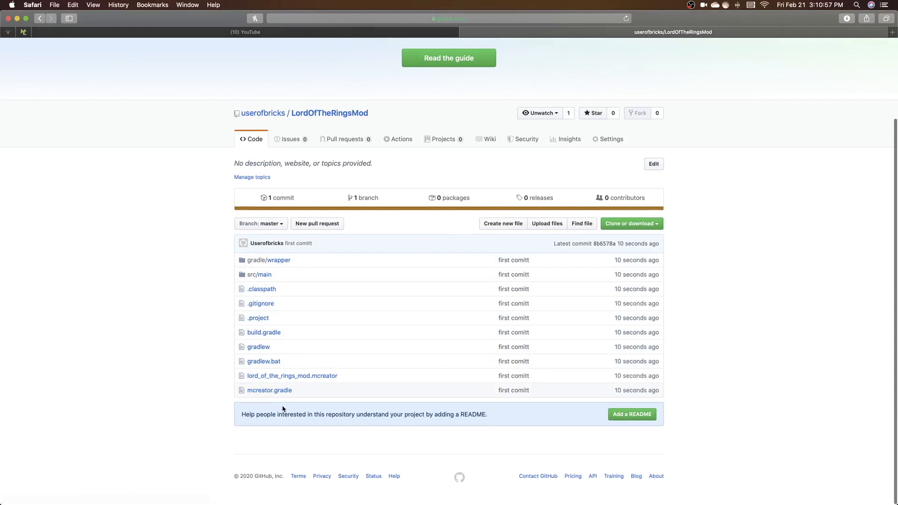
left_click(260, 274)
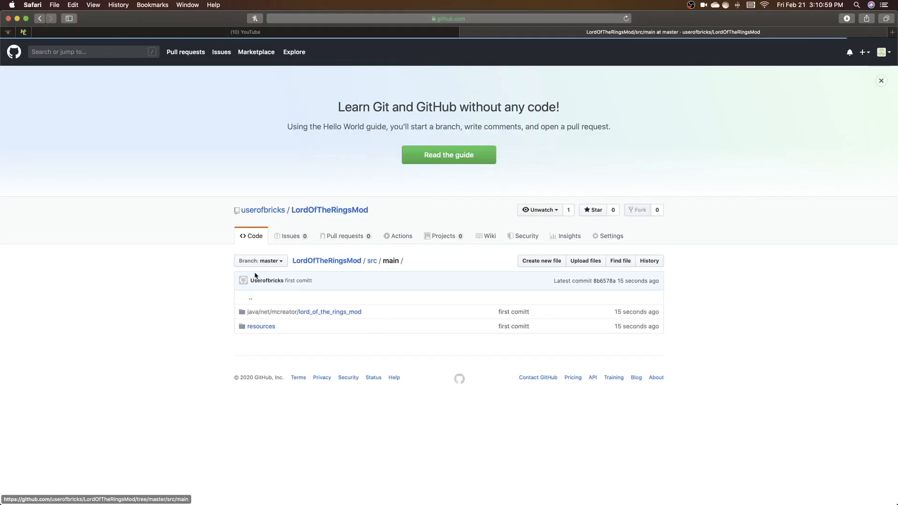
left_click(262, 314)
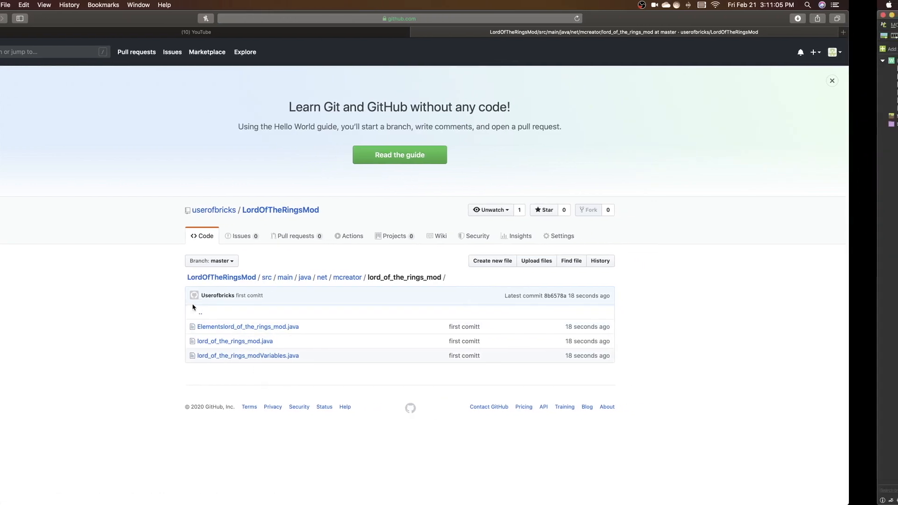
Return to MCreator, enlarge the workspace file tree and expand Source (Gradle) down to the files in lord_of_the_rings_mod
key("super+Tab")
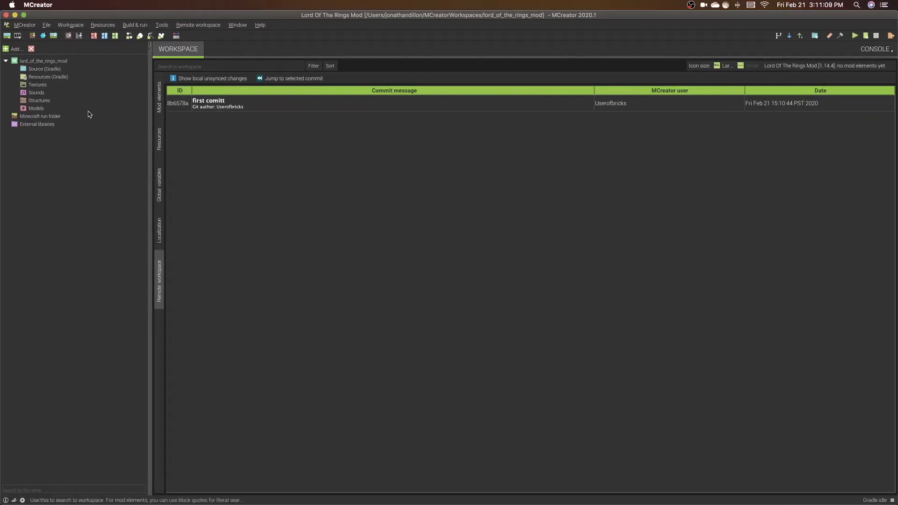
left_click(150, 50)
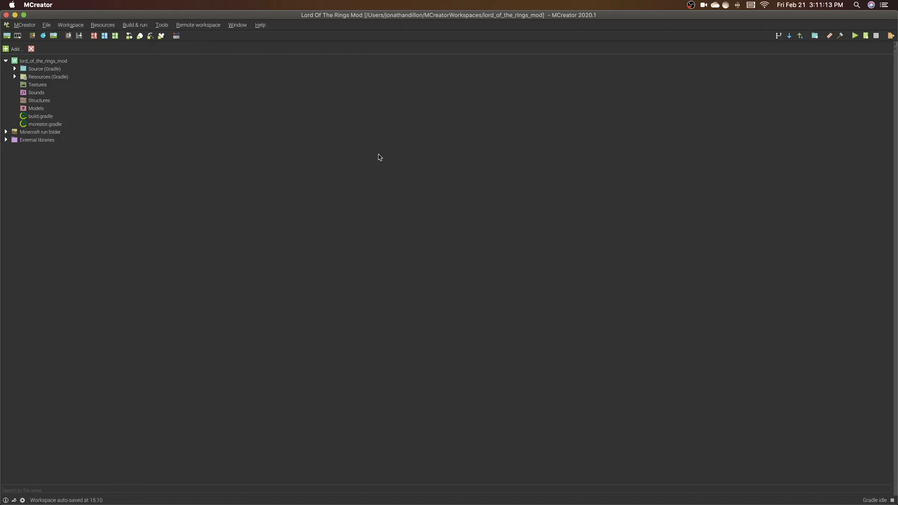
left_click(14, 69)
left_click(23, 76)
left_click(32, 84)
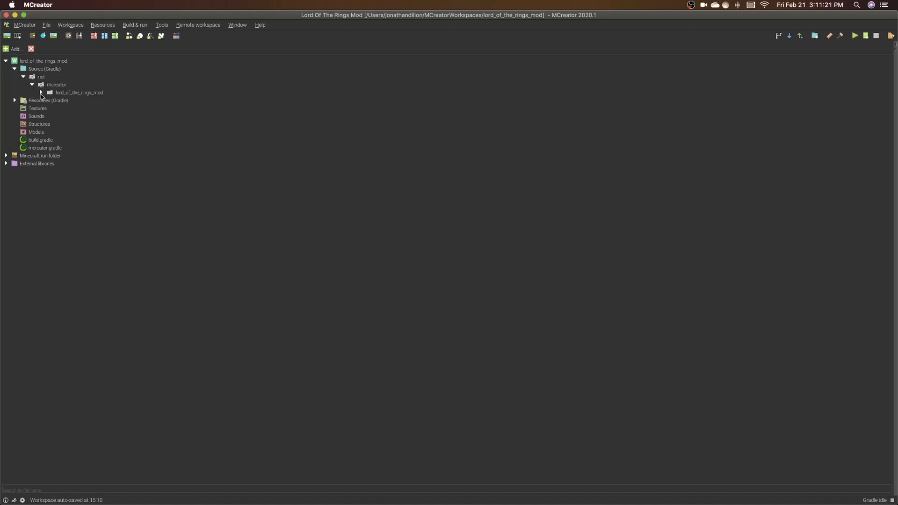
left_click(41, 93)
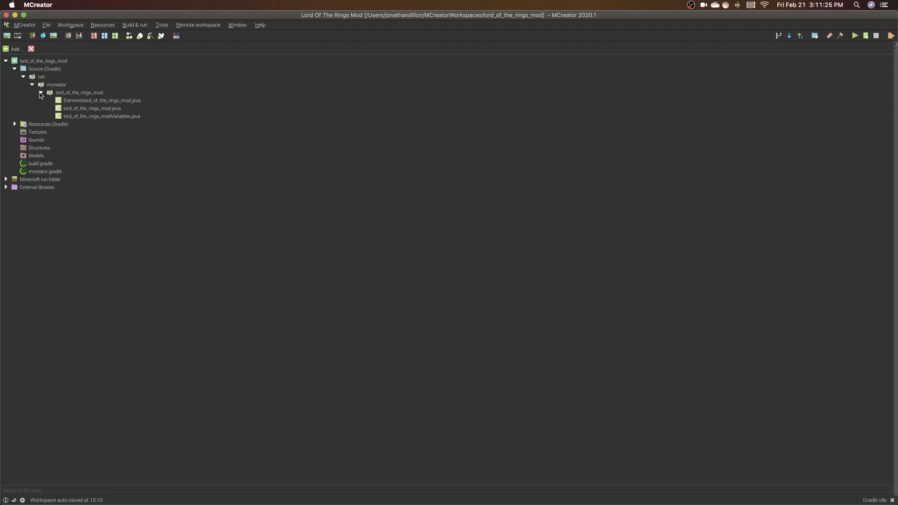
Start a new package inside lord_of_the_rings_mod and name it net.mcreator.lord_of_the_rings_mod.blockBase
left_click(51, 93)
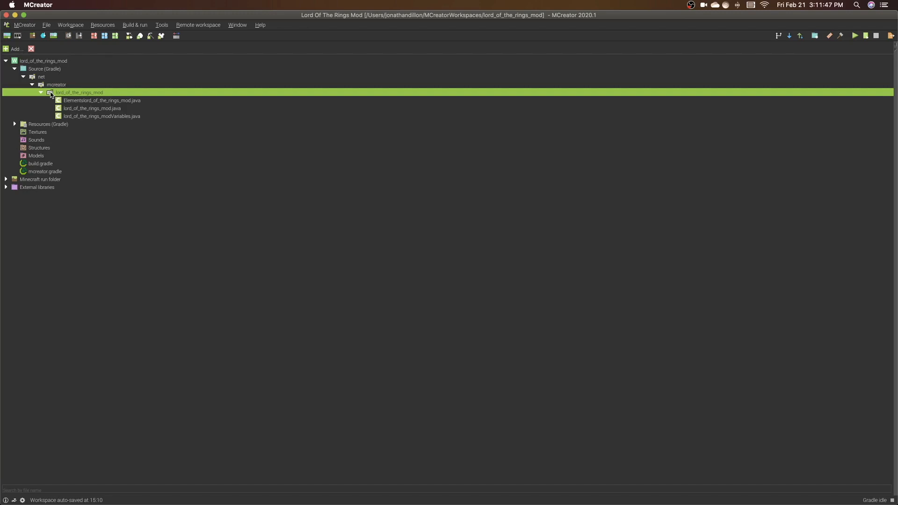
left_click(7, 49)
left_click(12, 69)
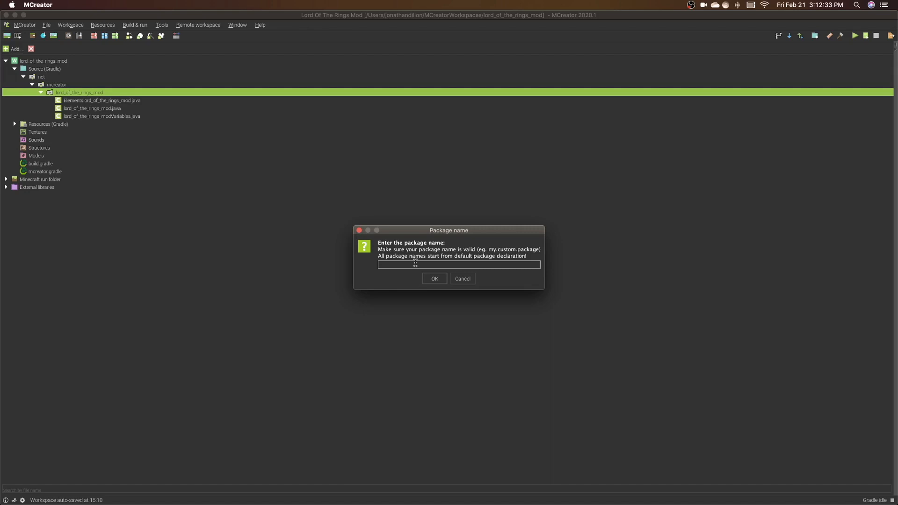
type("net")
type(".mcreator")
type(".lor")
type("d_of")
type("_the")
type("_rings_m")
type("locks")
key("BackSpace")
key("BackSpace")
key("BackSpace")
key("BackSpace")
key("BackSpace")
type("blockBas")
Highlight the parent path before blockBase in the entered package name to check it
key("Left")
key("Left")
key("Left")
key("Left")
left_click(464, 266)
key("shift+Left")
left_click(464, 266)
key("shift+Left")
key("shift+Left")
key("shift+Left")
key("shift+Left")
key("shift+Left")
key("shift+Left")
key("shift+Left")
key("shift+Left")
key("shift+Left")
key("shift+Left")
key("shift+Left")
key("shift+Left")
key("shift+Left")
key("shift+Left")
key("shift+Left")
key("shift+Left")
key("shift+Left")
key("shift+Left")
key("shift+Left")
key("shift+Left")
key("shift+Left")
key("shift+Left")
key("shift+Left")
key("shift+Left")
key("shift+Left")
key("shift+Left")
key("shift+Left")
key("shift+Left")
key("shift+Left")
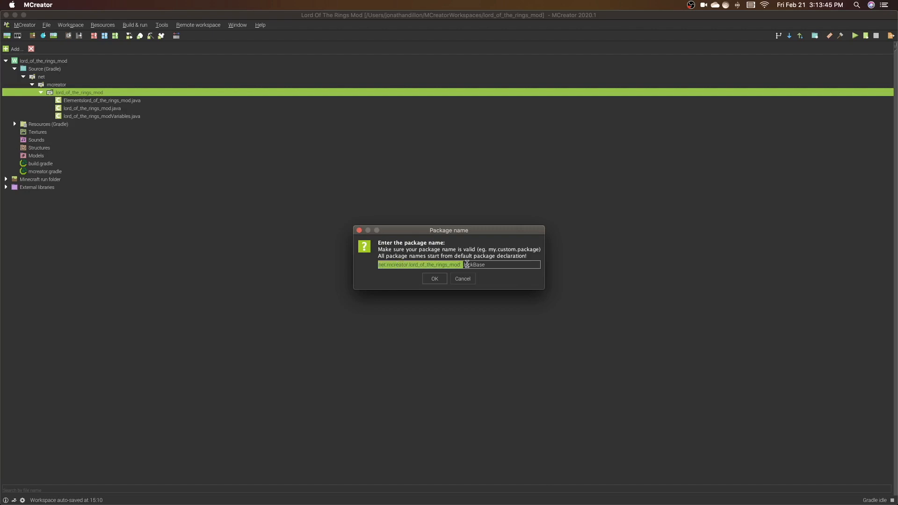
key("Right")
Confirm the package name and select the new blockBase package in the source tree
left_click(504, 264)
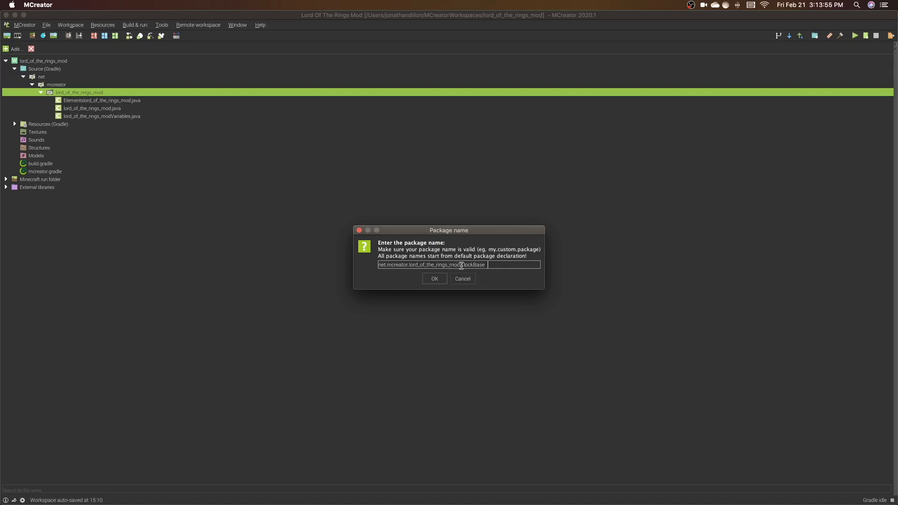
left_click(434, 280)
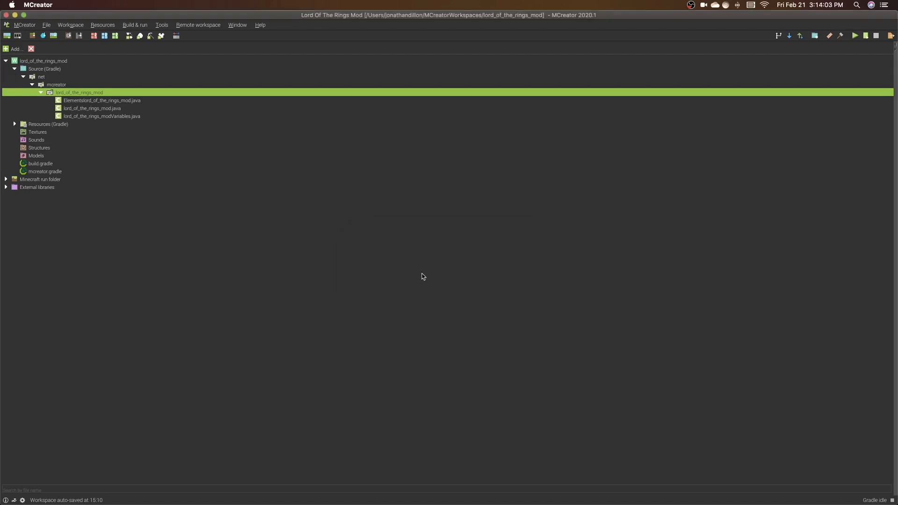
left_click(65, 102)
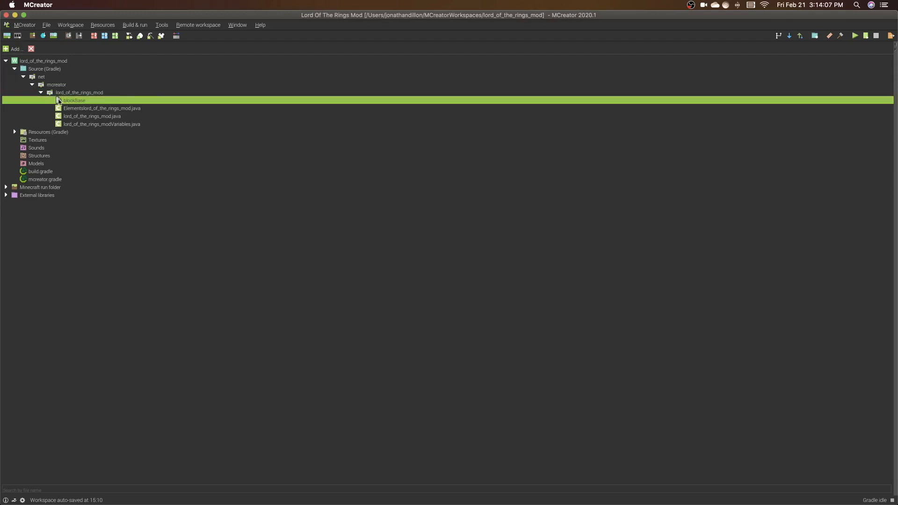
Start adding another package to the mod's source code
left_click(6, 49)
left_click(21, 69)
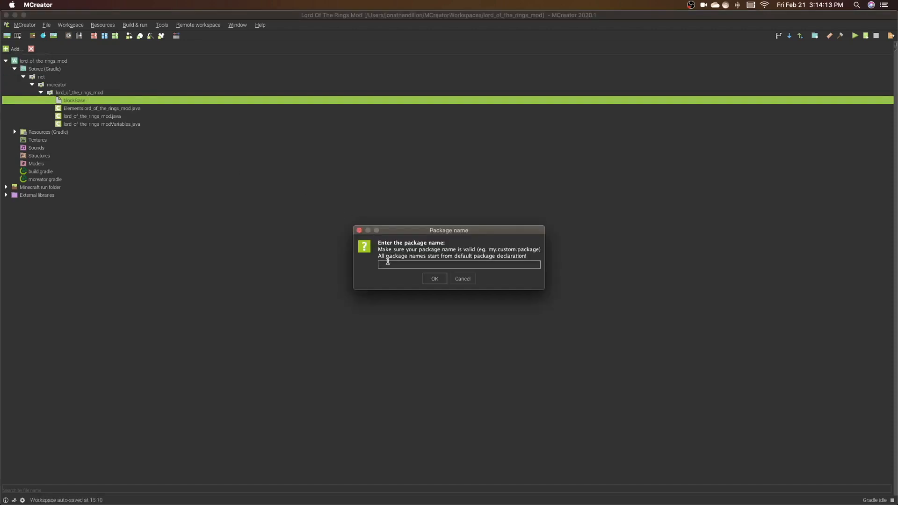
type("https://github.com/userofbricks/LordOfTheRingsMod.git")
key("shift+alt+Left")
key("shift+alt+Left")
key("shift+alt+Left")
key("shift+alt+Left")
key("shift+alt+Left")
key("shift+alt+Left")
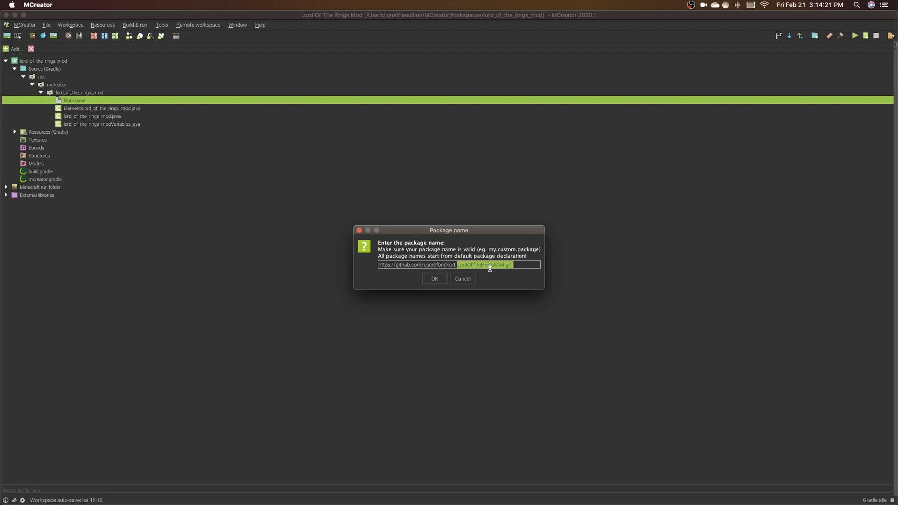
key("shift+alt+Left")
key("shift+alt+Left")
key("shift+alt+Left")
key("BackSpace")
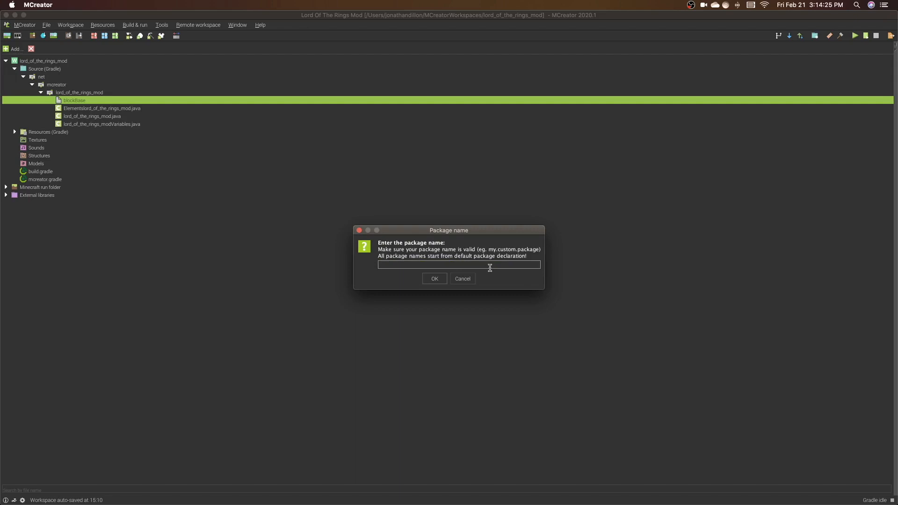
Create the package net.mcreator.lord_of_the_rings_mod.itemBase and select it in the source tree
type("net.mcreator.lord_of_the_rings_mod.ItemBase")
key("Return")
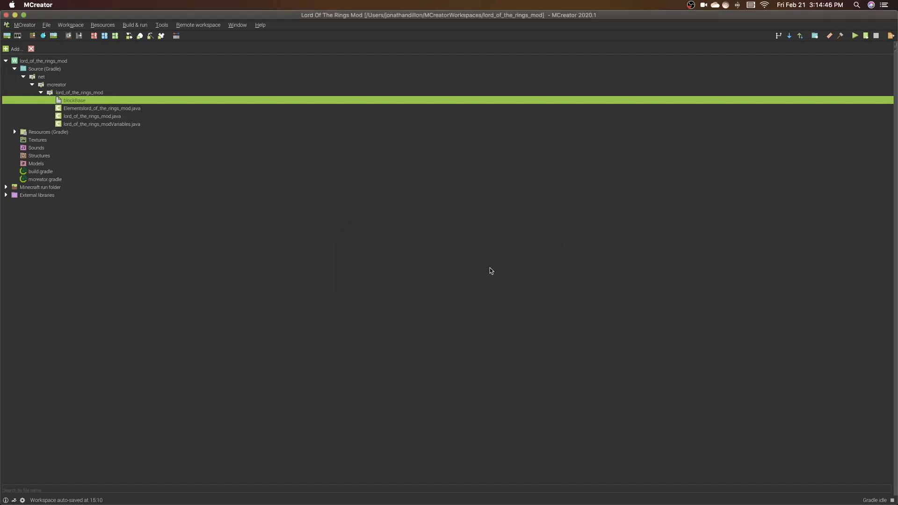
left_click(69, 109)
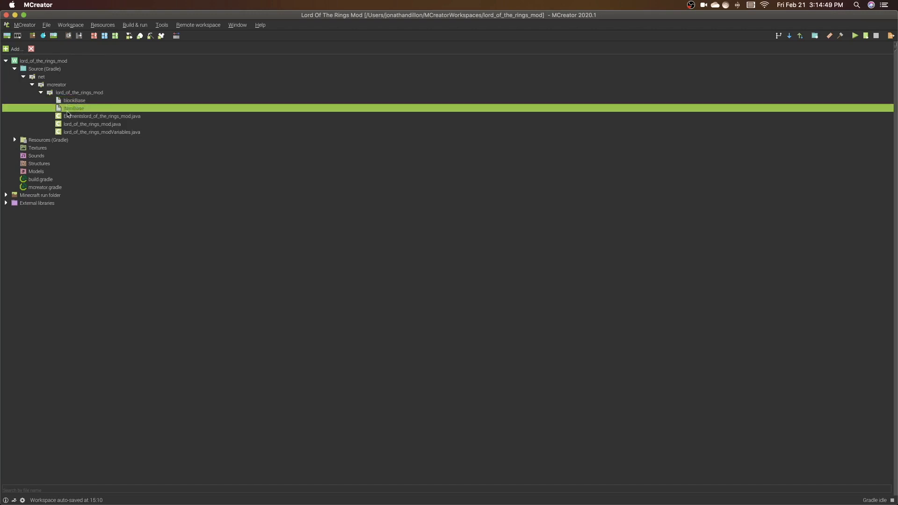
left_click(73, 101)
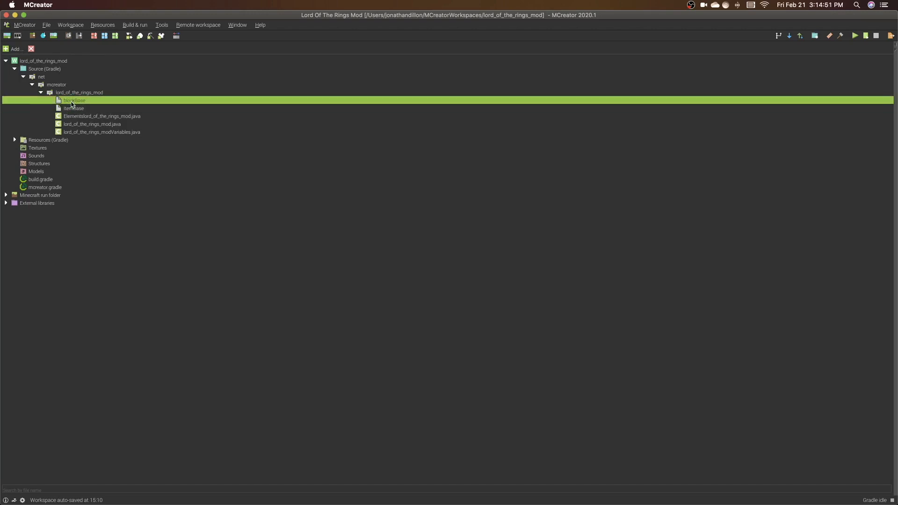
left_click(75, 109)
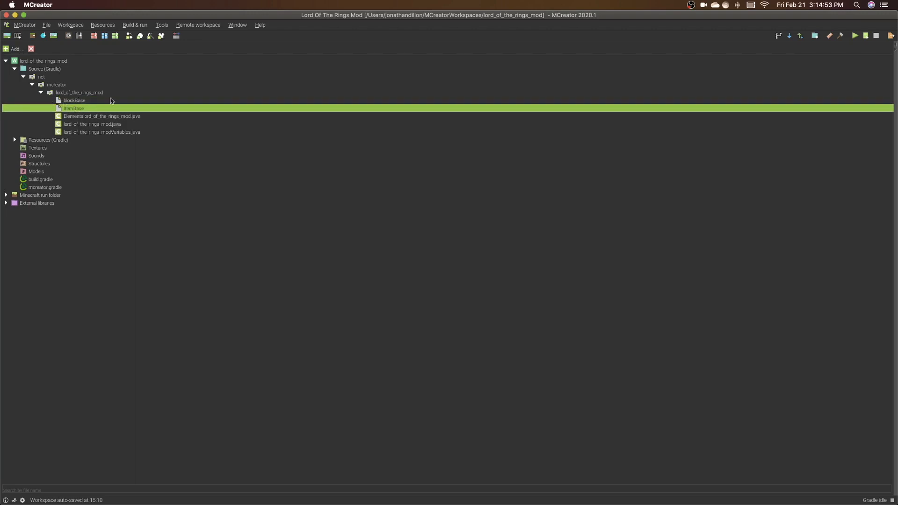
left_click(68, 101)
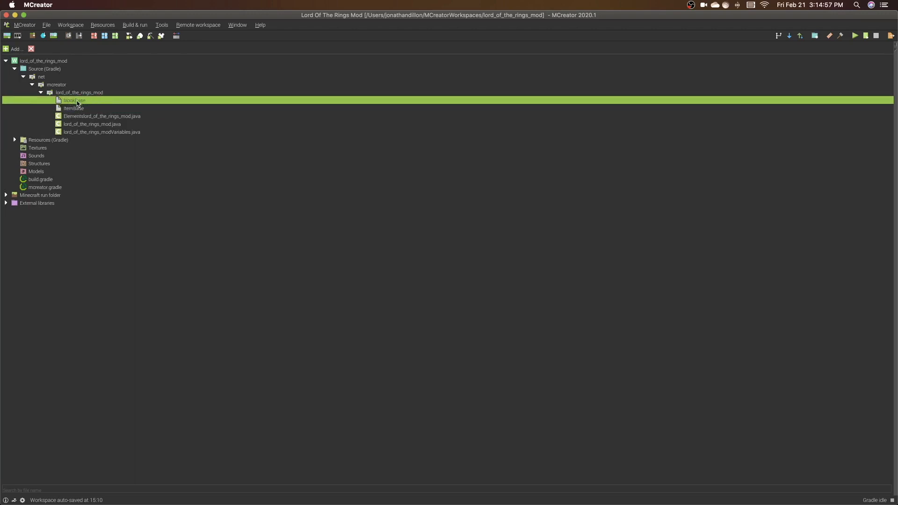
left_click(76, 109)
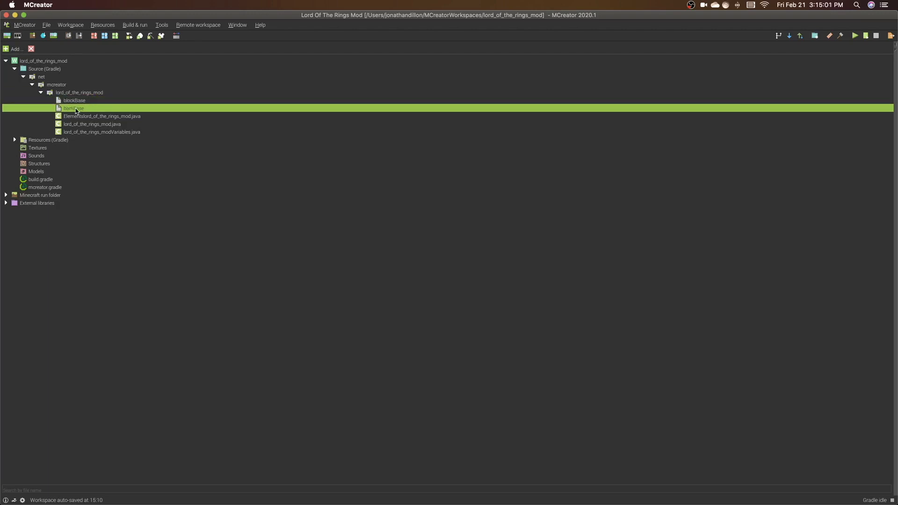
left_click(75, 100)
left_click(75, 110)
left_click(74, 101)
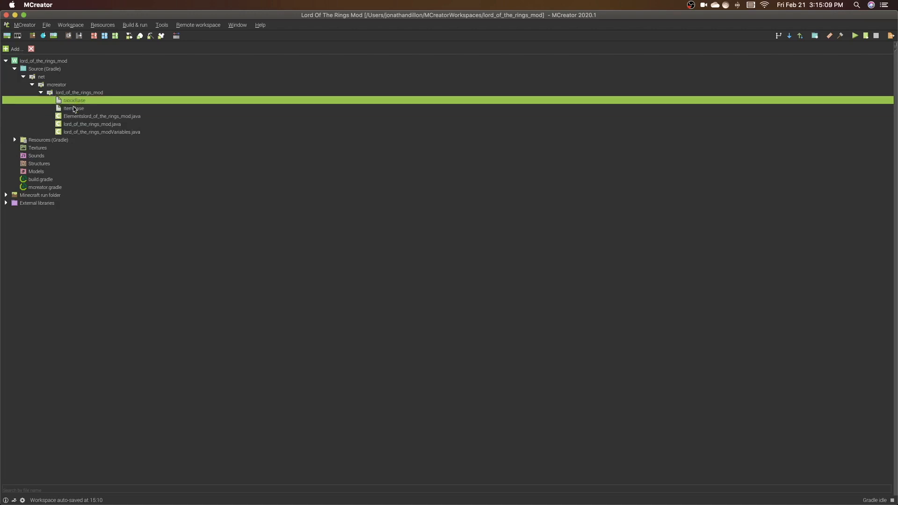
left_click(74, 109)
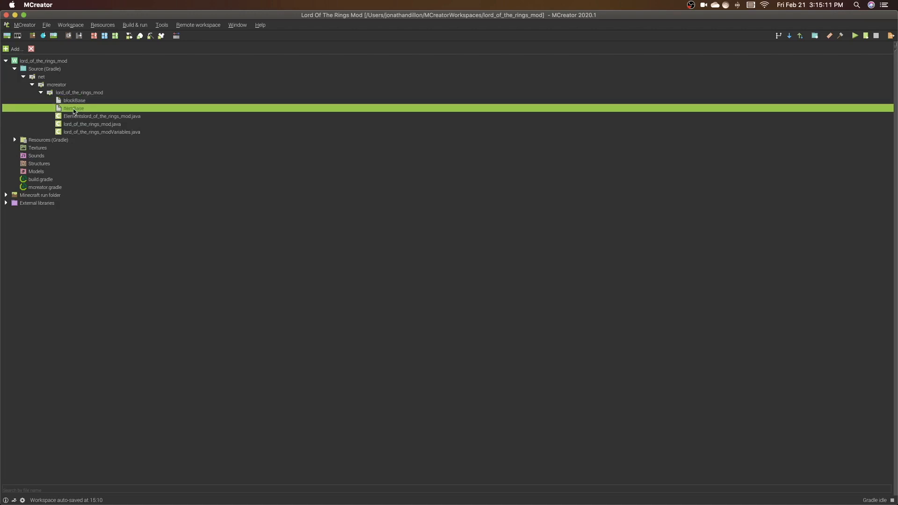